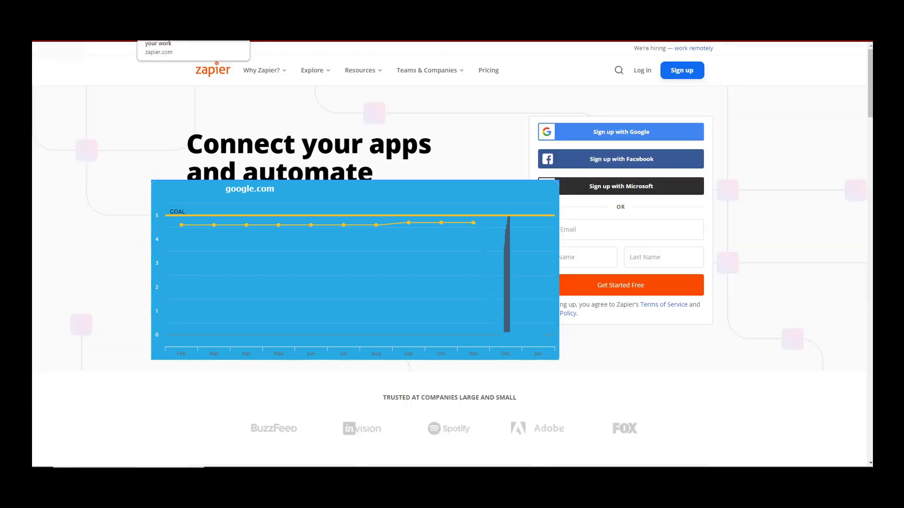
Scroll to Zapier's 'More than 2,000 apps' section and search it for paypal.
scroll(494, 224, down, 3)
scroll(498, 225, down, 3)
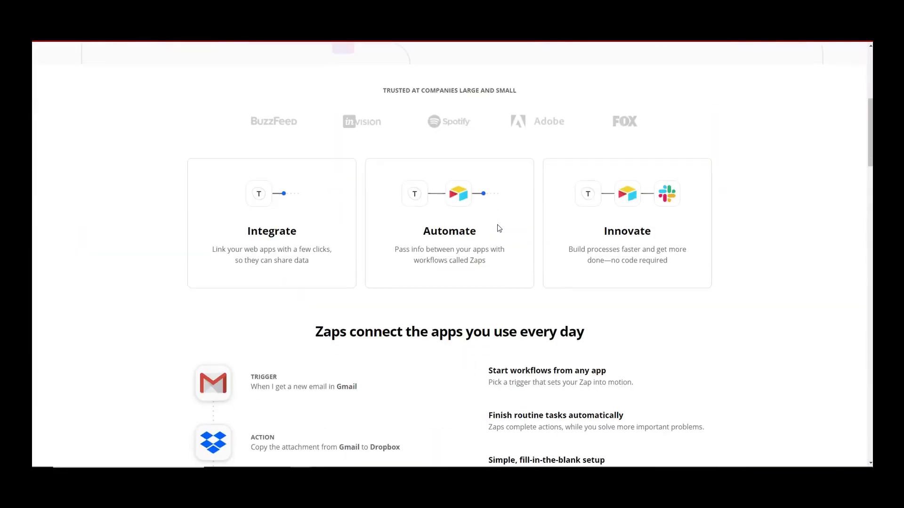
scroll(497, 229, down, 5)
scroll(498, 228, down, 5)
scroll(538, 267, down, 2)
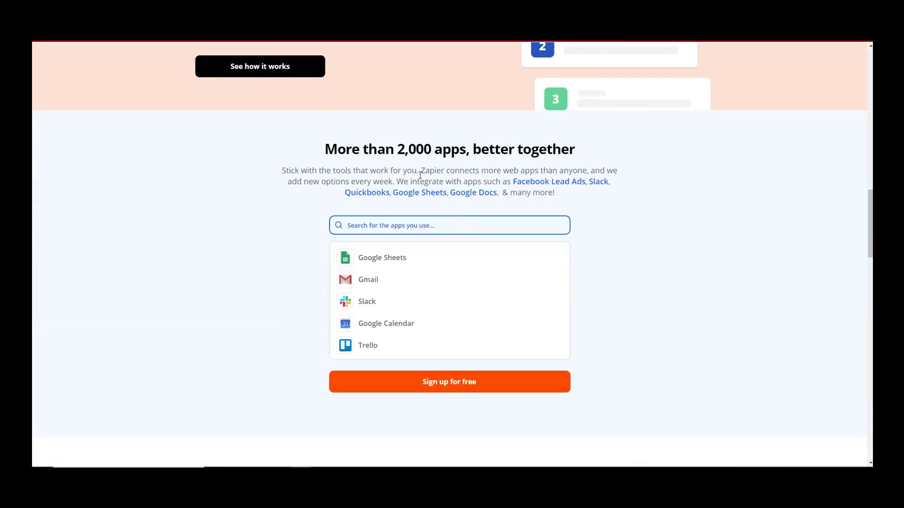
scroll(409, 156, up, 2)
scroll(284, 161, down, 2)
scroll(437, 212, down, 2)
scroll(478, 221, up, 2)
scroll(589, 249, down, 1)
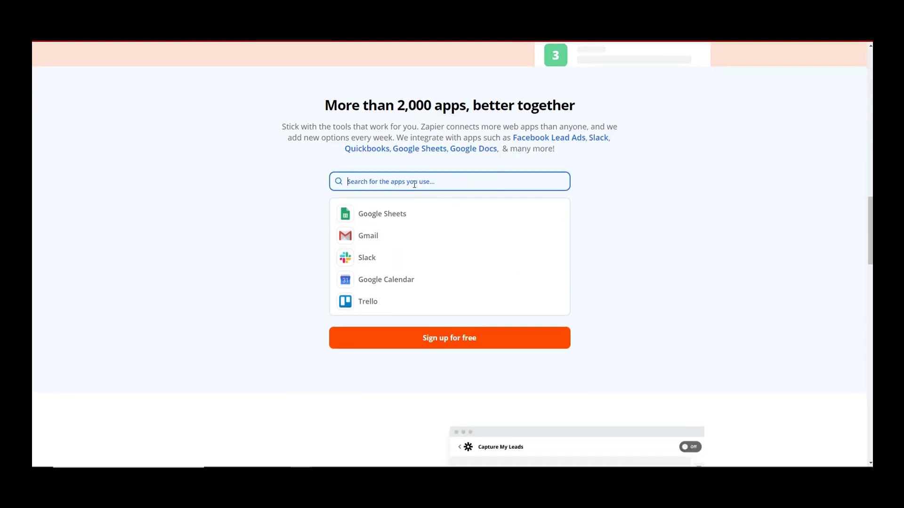
text(paypal)
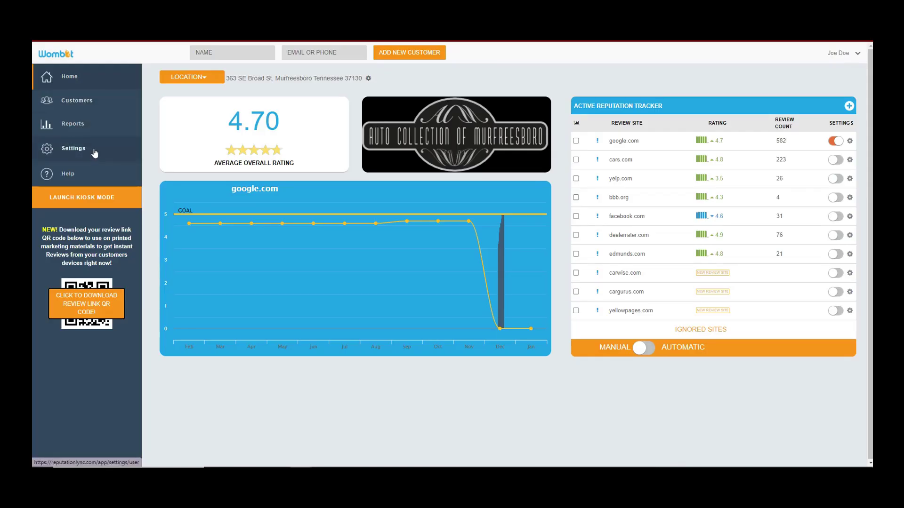
Show Wombat's Integrations settings with the Zapier API key and dismiss the Cortana popup.
click(91, 156)
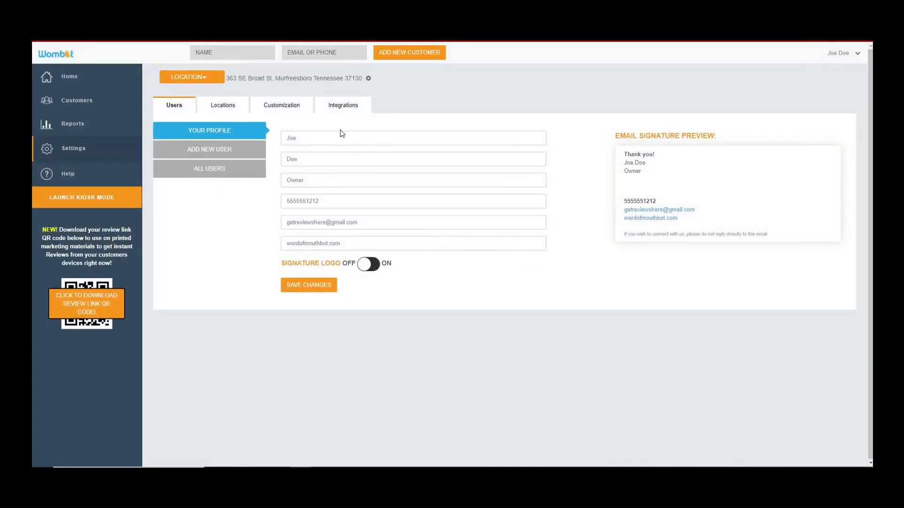
click(334, 109)
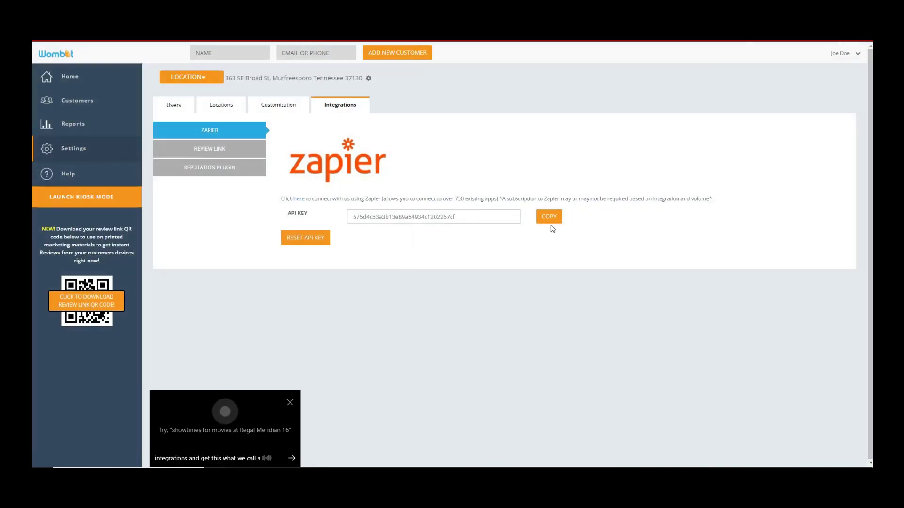
click(290, 399)
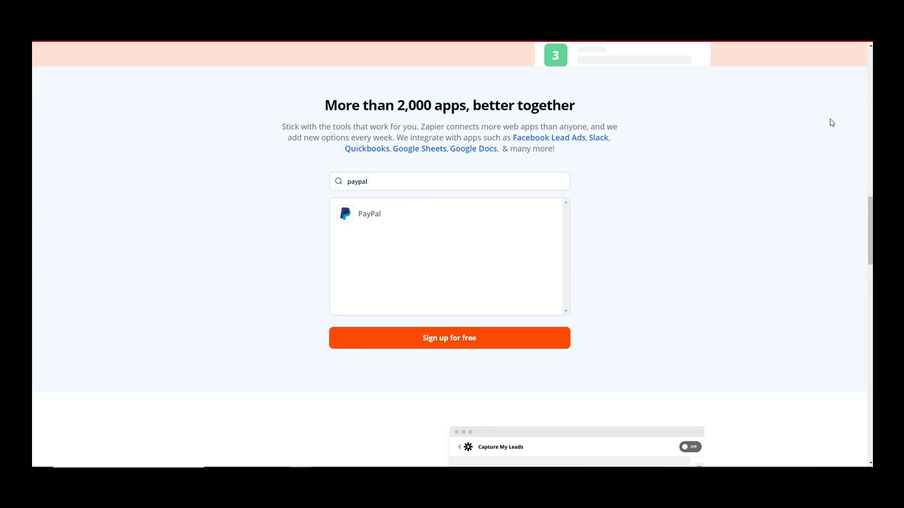
Replace the Zapier app search with quick, then with stripe.
drag(447, 181, 356, 193)
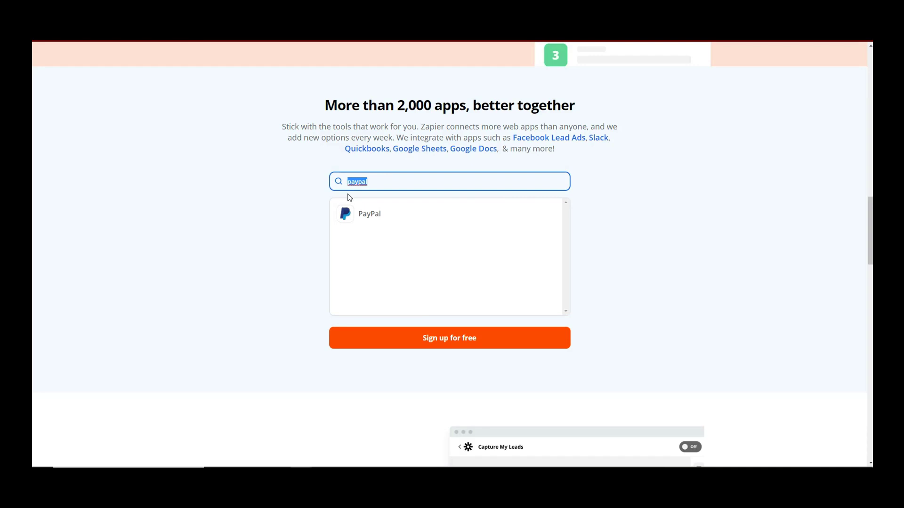
text(quick)
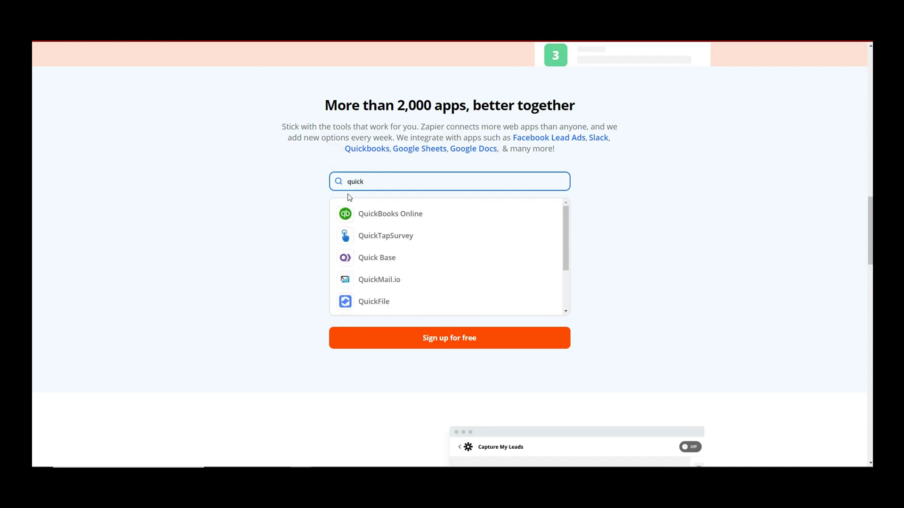
drag(383, 183, 343, 194)
text(s)
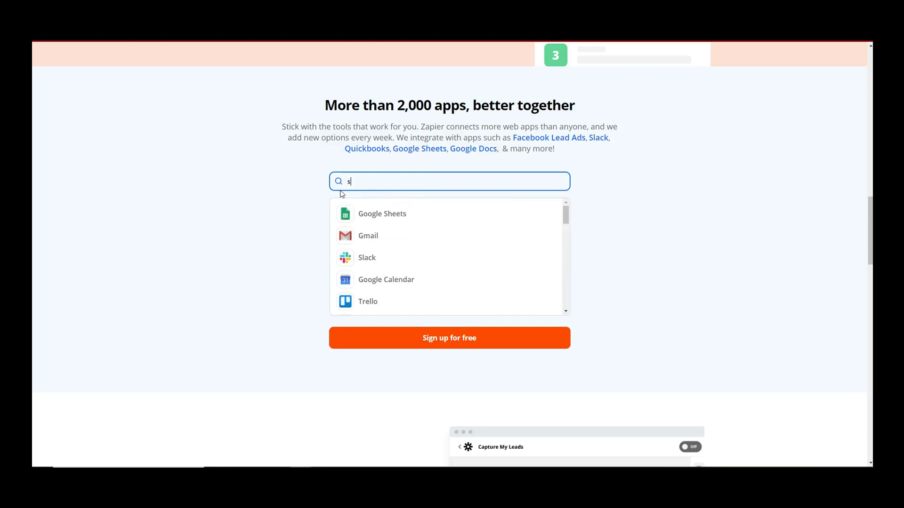
text(tripe)
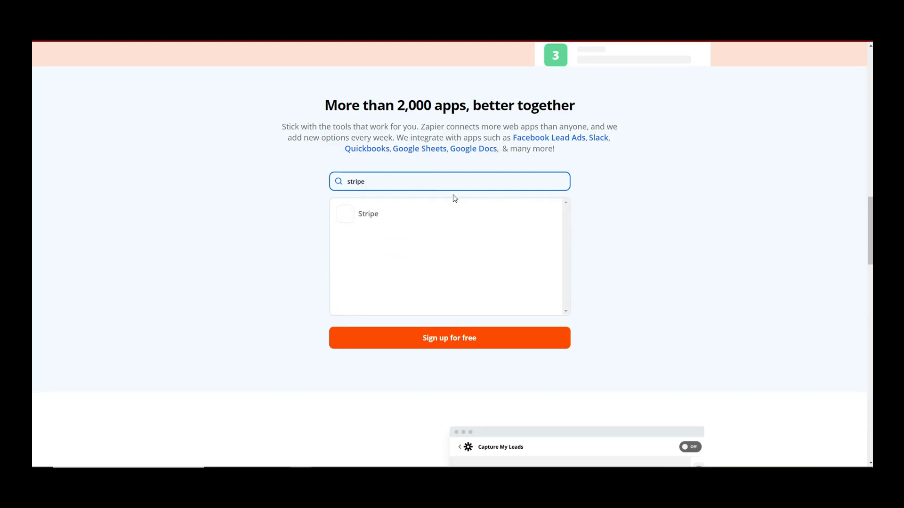
click(335, 197)
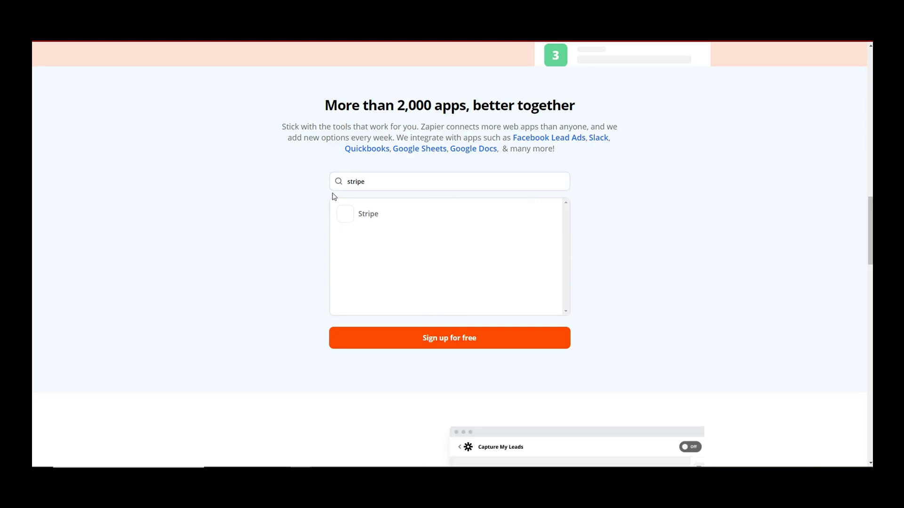
Search Zapier apps for square, browse the results, then return to Wombat's Home dashboard.
click(370, 178)
key(BackSpace)
key(BackSpace)
key(BackSpace)
key(BackSpace)
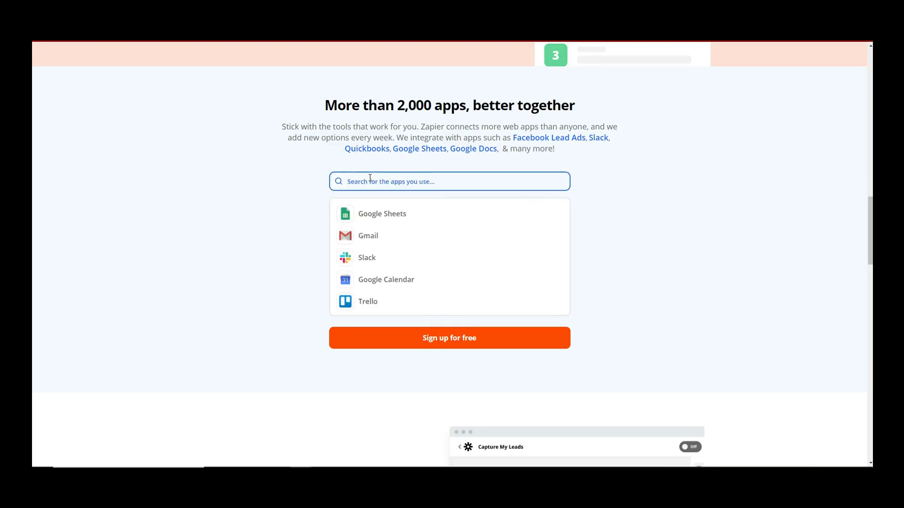
text(square)
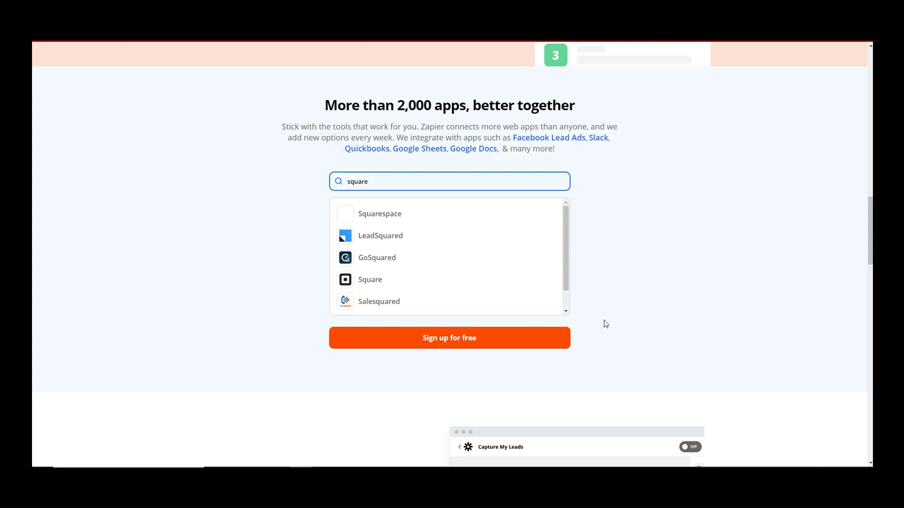
scroll(465, 192, up, 1)
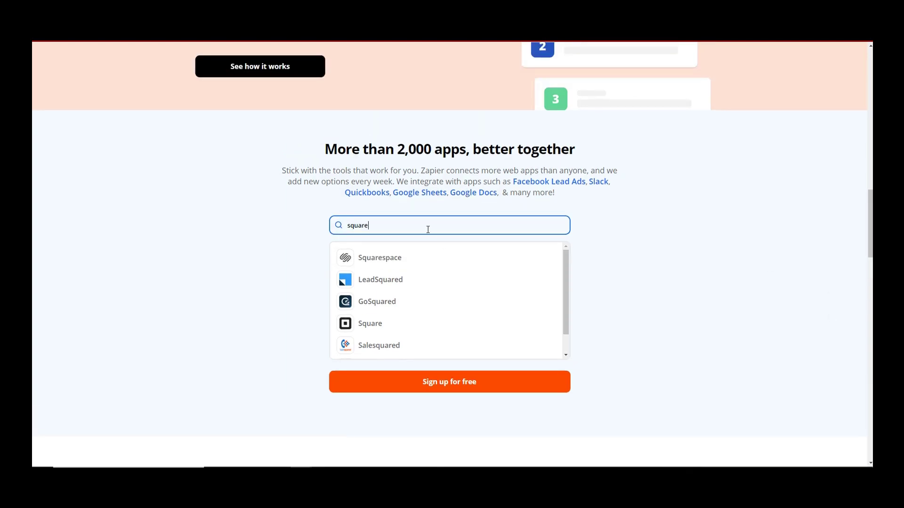
scroll(476, 262, down, 1)
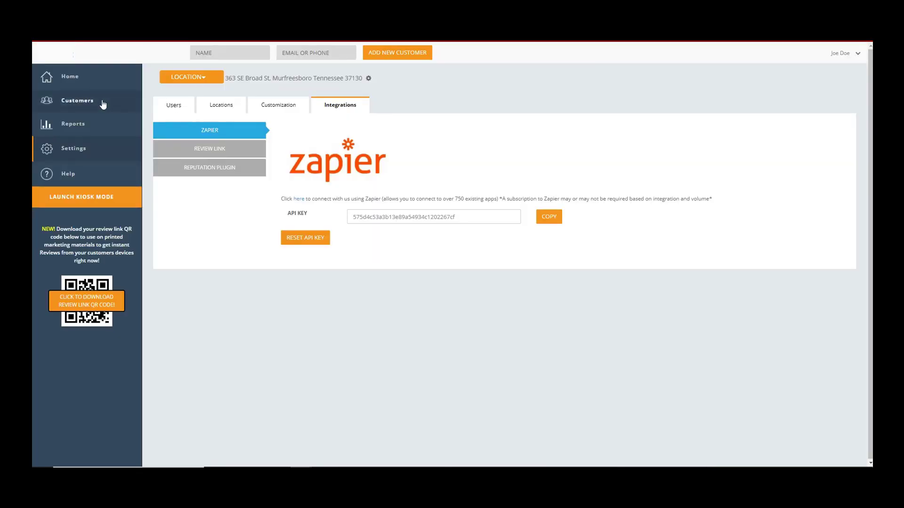
click(81, 85)
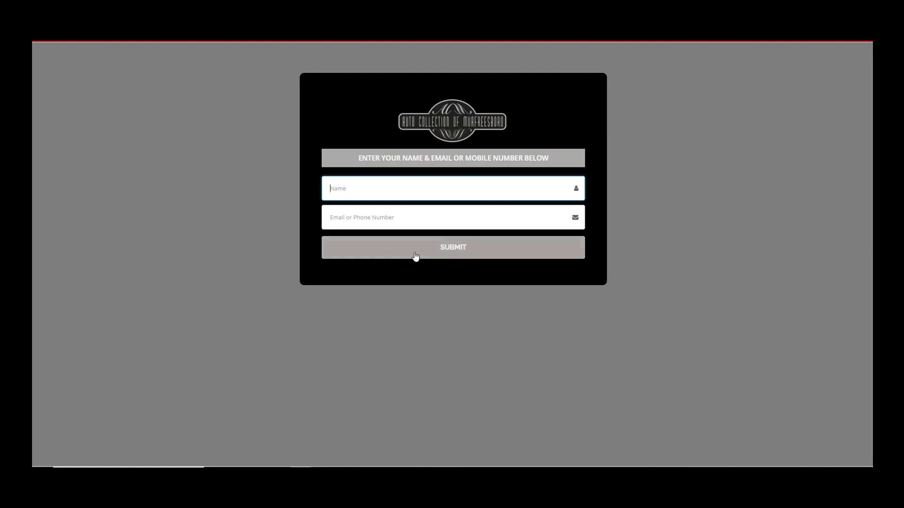
text(dave)
click(393, 214)
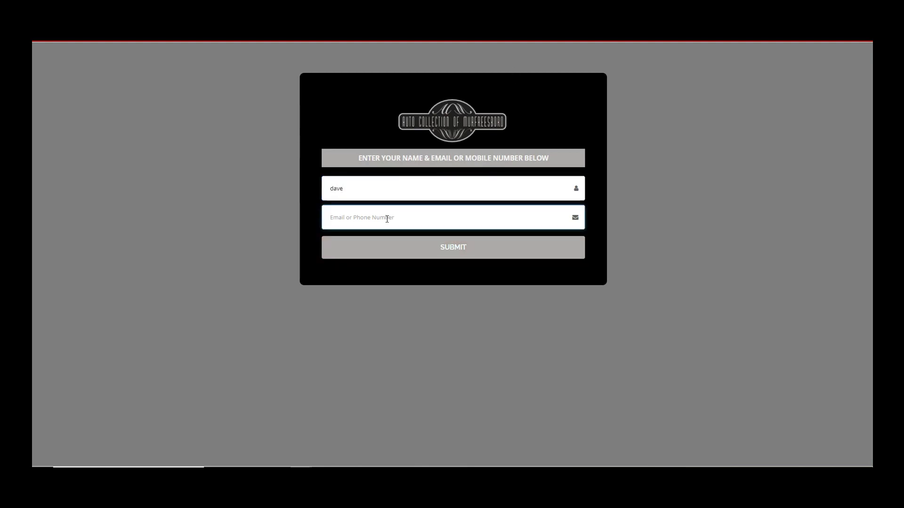
text(5555551212)
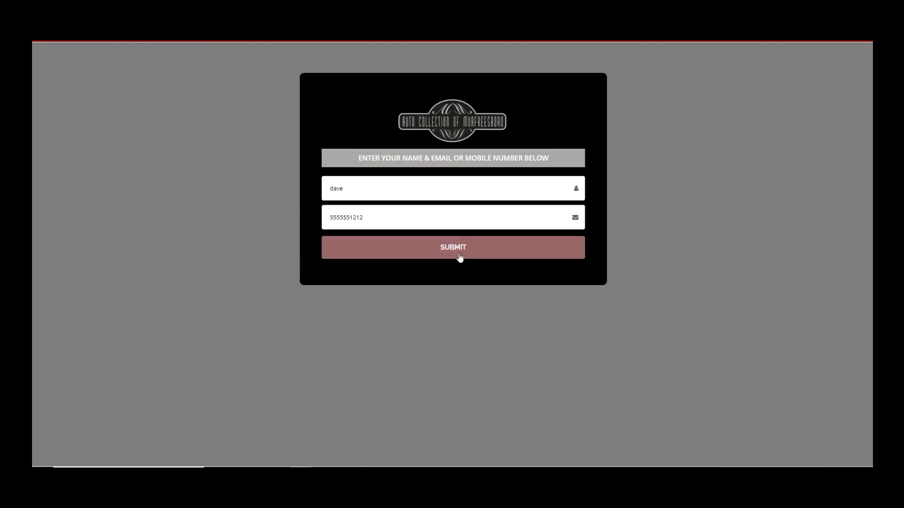
click(460, 258)
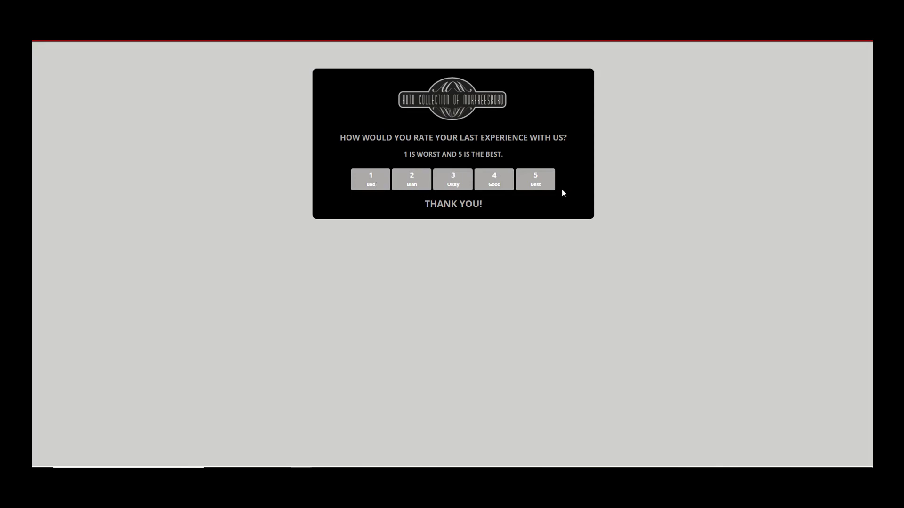
Rate the last experience 5 (Best), leading to the business's Google review search page.
click(531, 183)
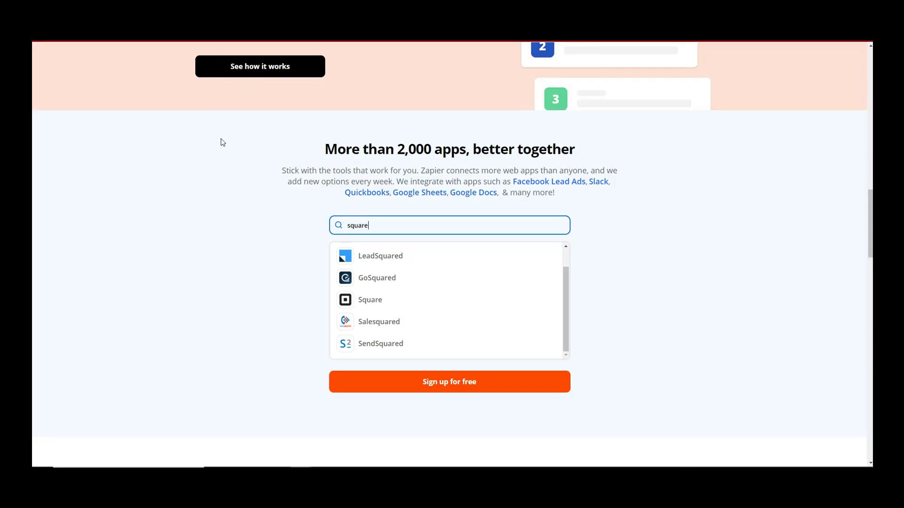
Scroll the Zapier square search results back to the top of the page.
scroll(264, 179, up, 5)
scroll(272, 186, up, 8)
scroll(277, 182, up, 2)
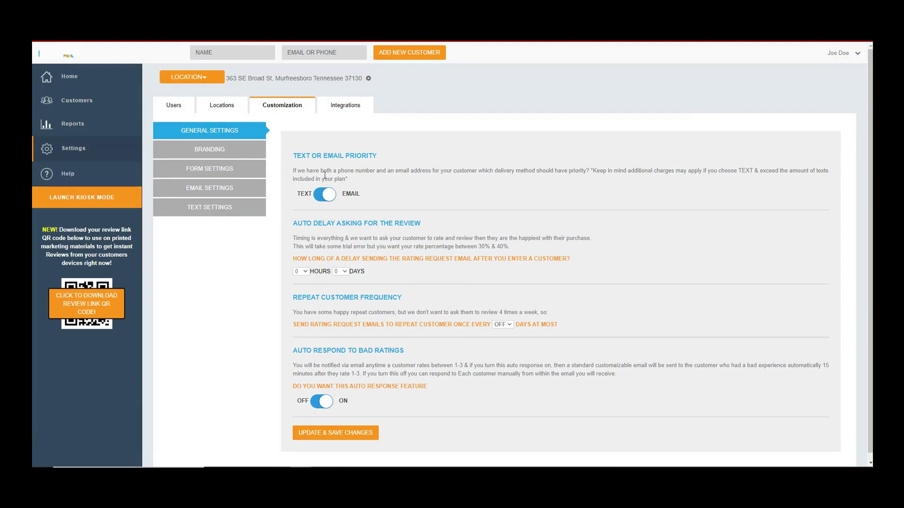
Set Auto Delay Asking for the Review to 0 hours and 4 days.
scroll(361, 233, down, 1)
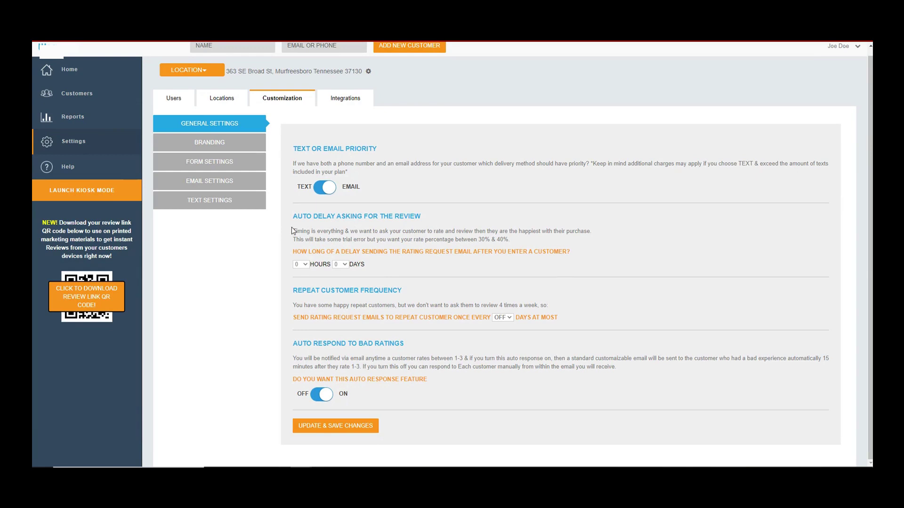
drag(293, 216, 421, 218)
click(423, 224)
click(304, 266)
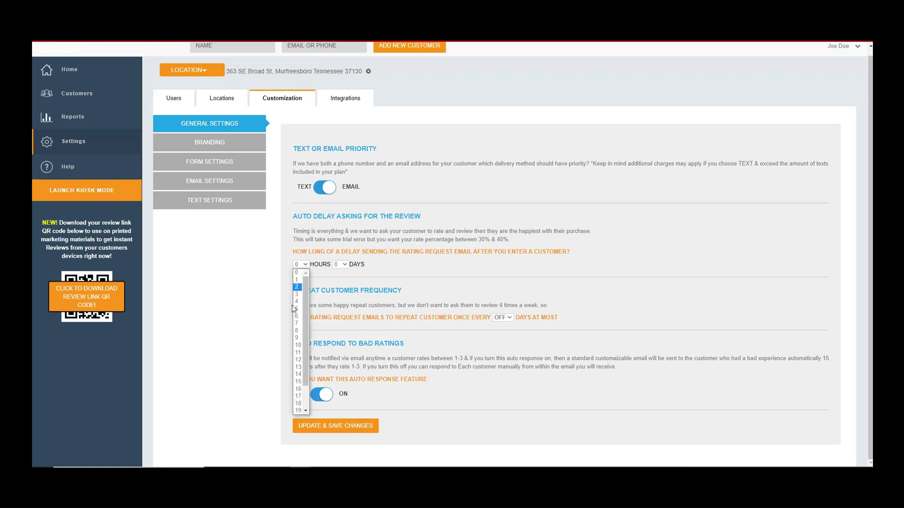
click(297, 323)
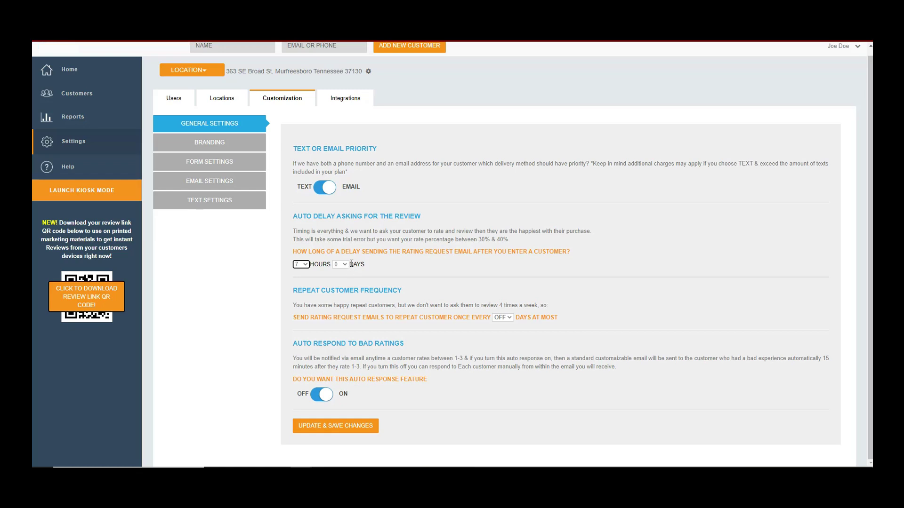
click(343, 265)
click(335, 301)
click(301, 264)
click(301, 265)
Open the Branding settings and select the #f2f2f2 font colour value.
click(227, 146)
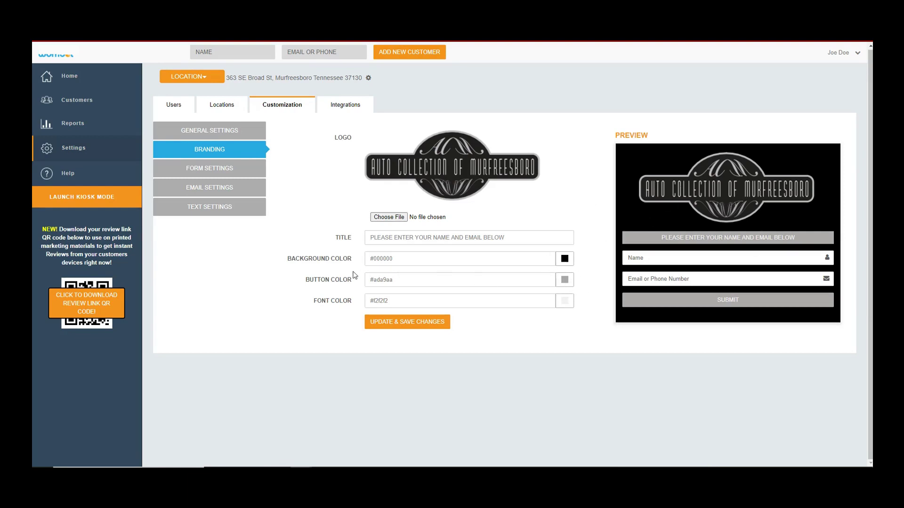
drag(395, 300, 375, 300)
click(396, 298)
Expand the email templates list and show the Rating Request Email settings and preview.
click(258, 189)
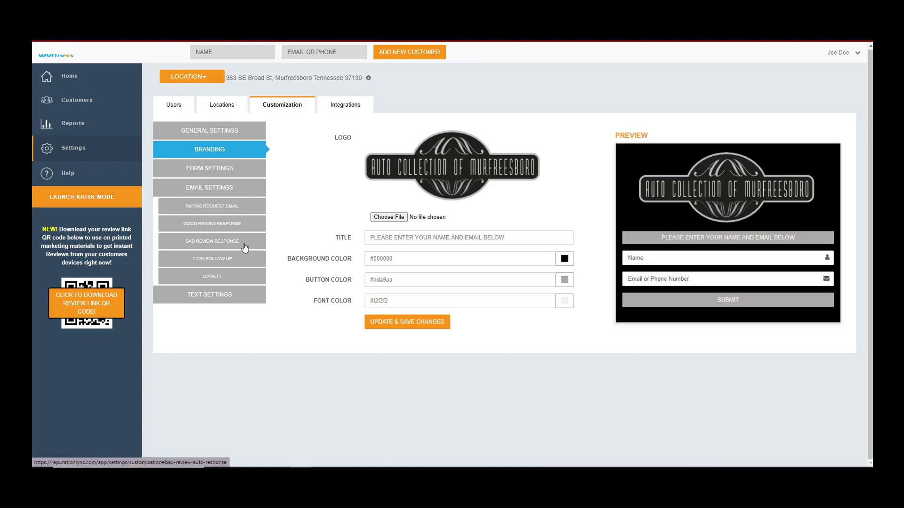
click(230, 211)
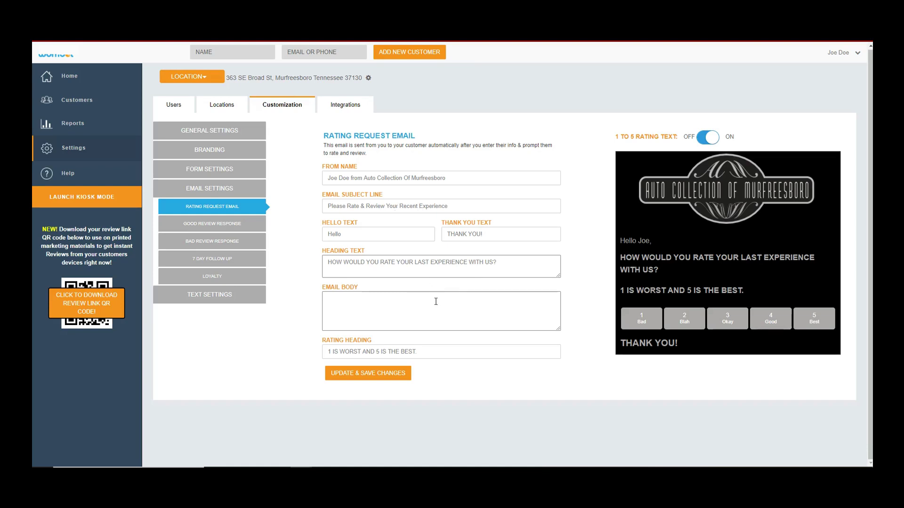
View the Good Review Response email, then the Bad Review Response email settings.
click(232, 228)
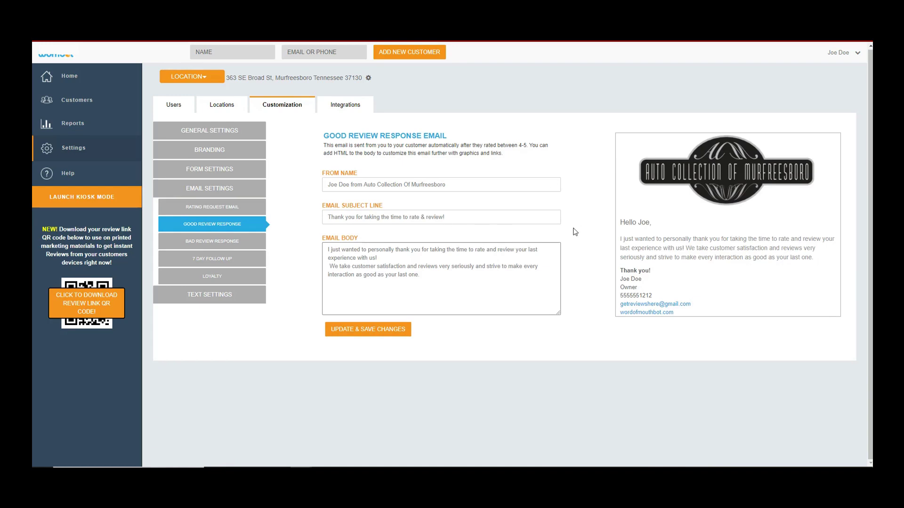
click(234, 243)
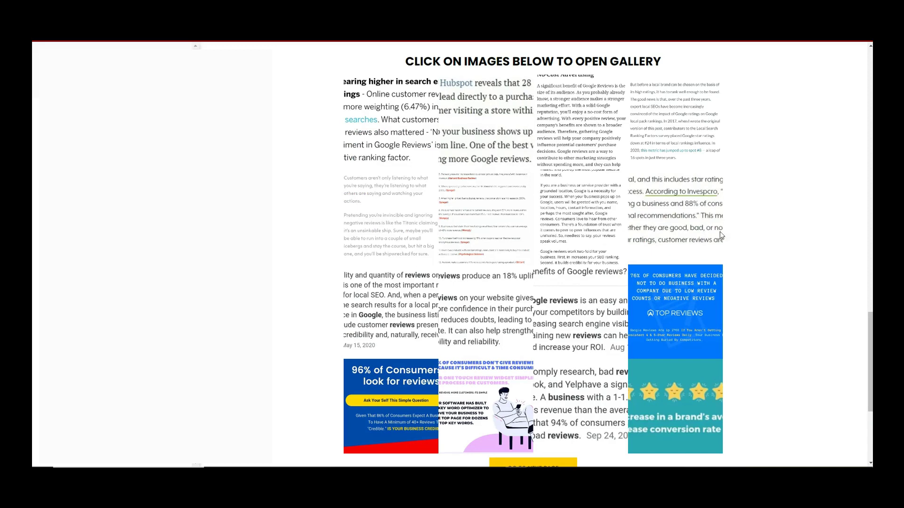
click(400, 137)
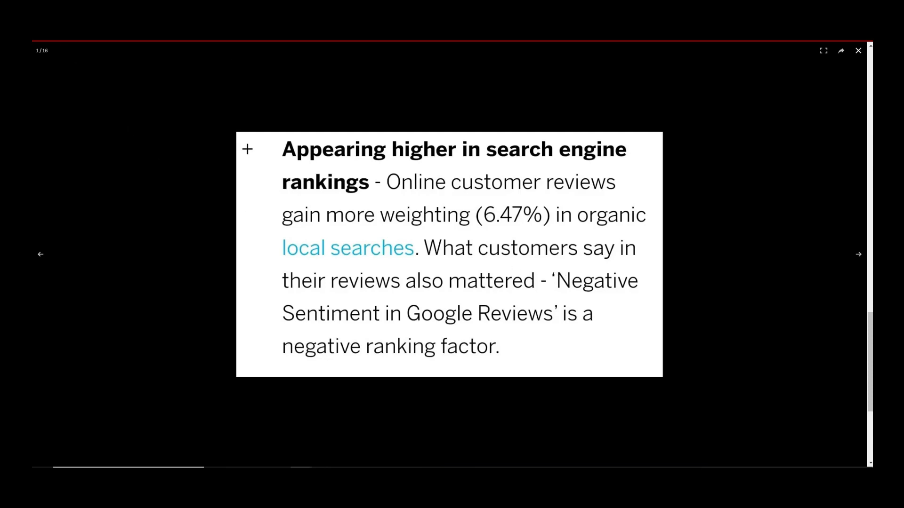
click(62, 47)
click(470, 135)
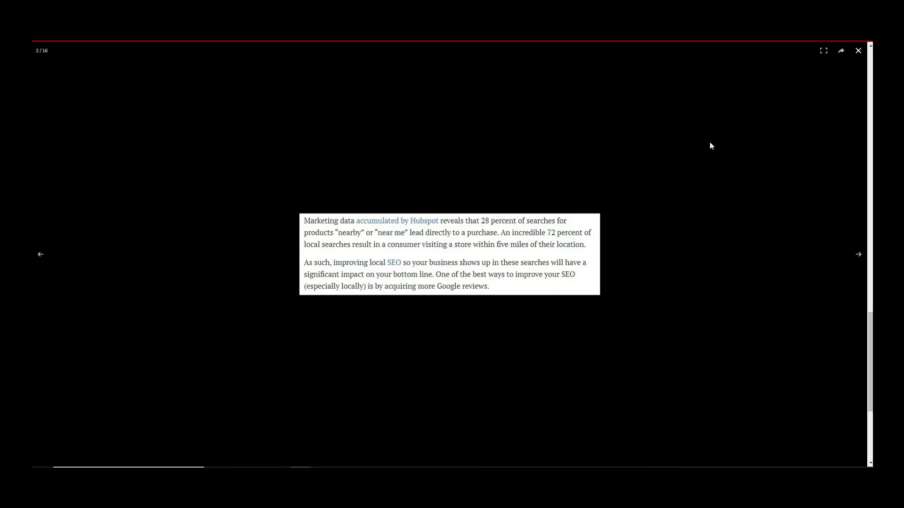
click(859, 50)
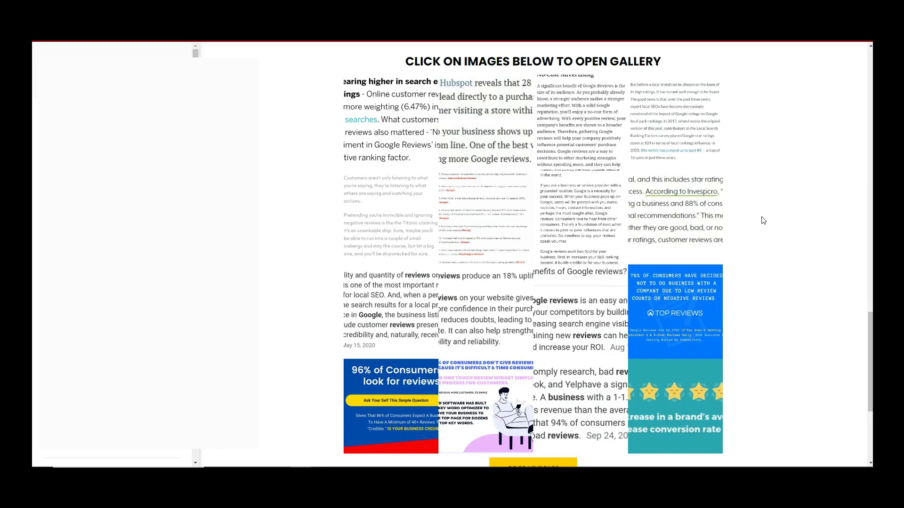
View and close the gallery images on local brand rankings and on review quality and quantity.
click(708, 147)
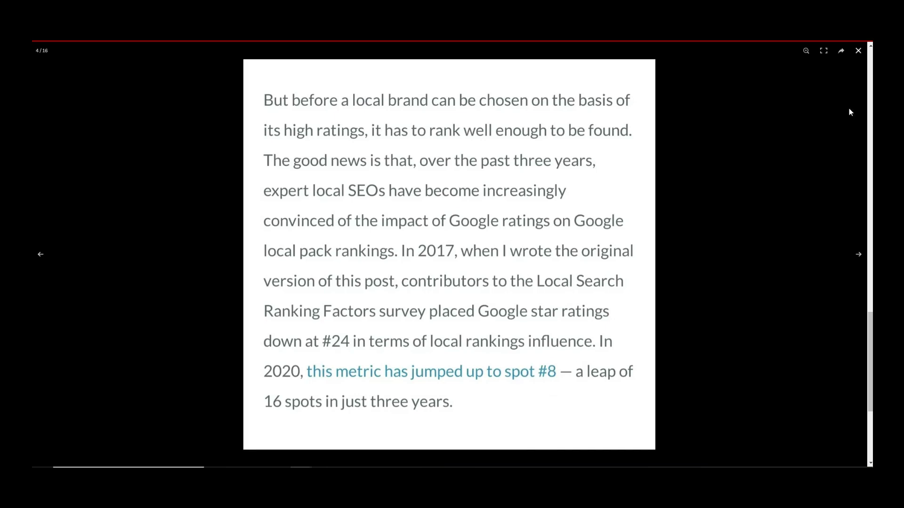
click(858, 50)
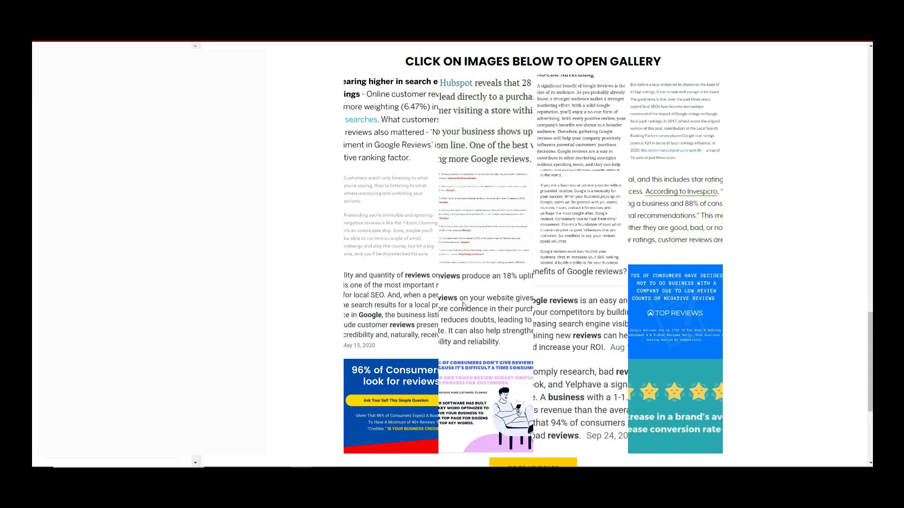
click(415, 305)
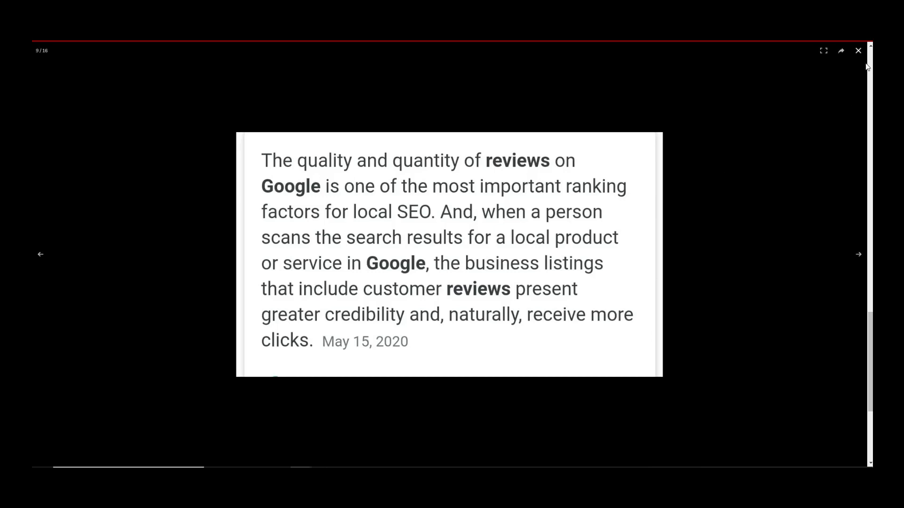
click(857, 50)
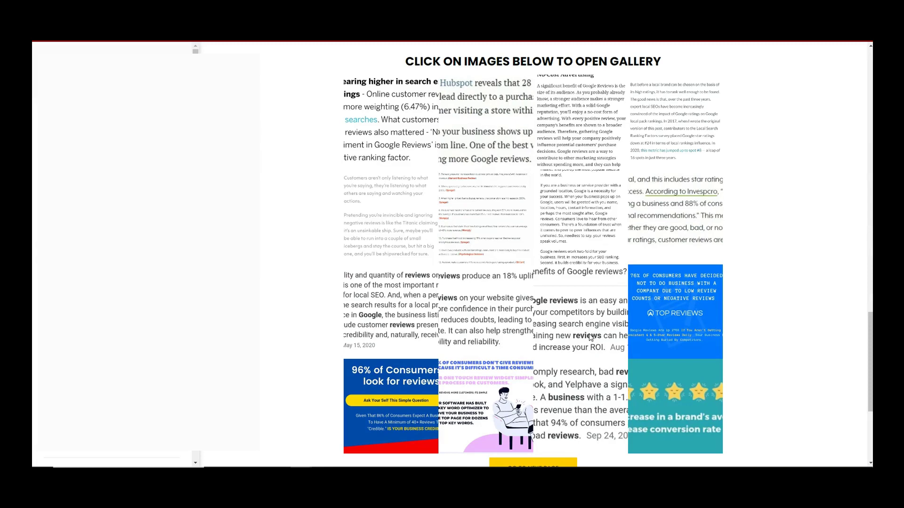
Enlarge the gallery image explaining Google reviews in the lightbox.
click(554, 236)
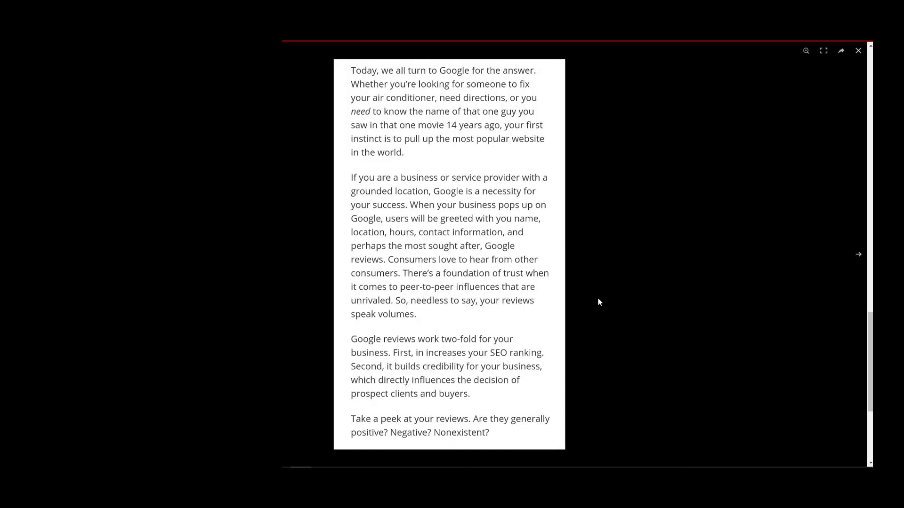
click(559, 237)
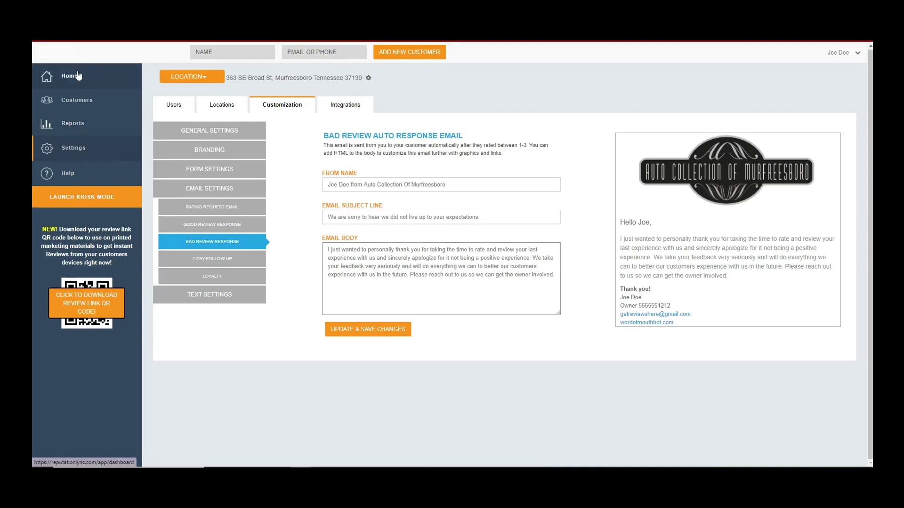
Return to the Wombat Home dashboard showing the 4.70 average rating and reputation tracker.
click(78, 78)
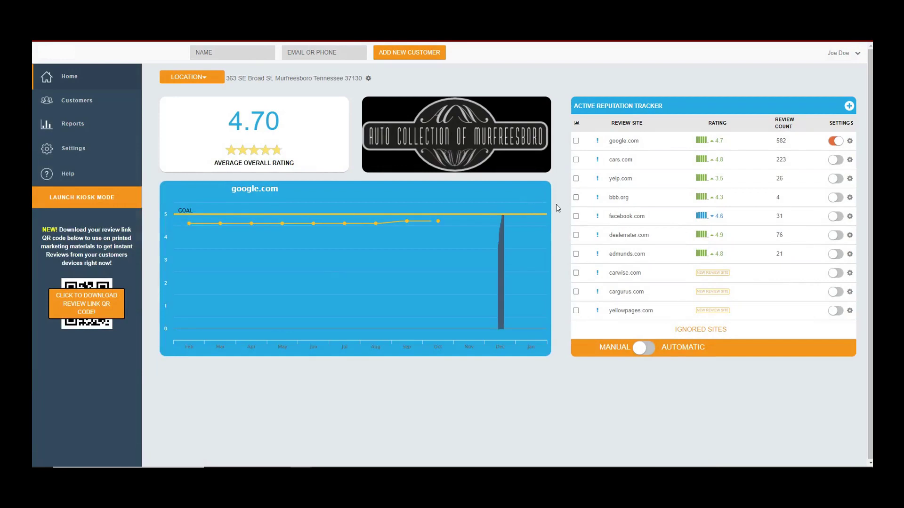